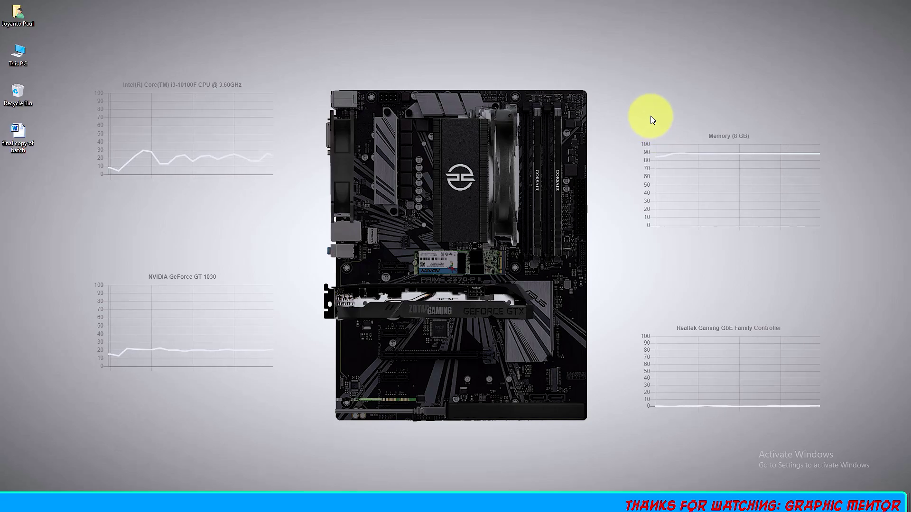
- Refresh the Windows desktop twice from its right-click menu
{"action": "right_click", "coordinate": [276, 61]}
{"action": "left_click", "coordinate": [299, 89]}
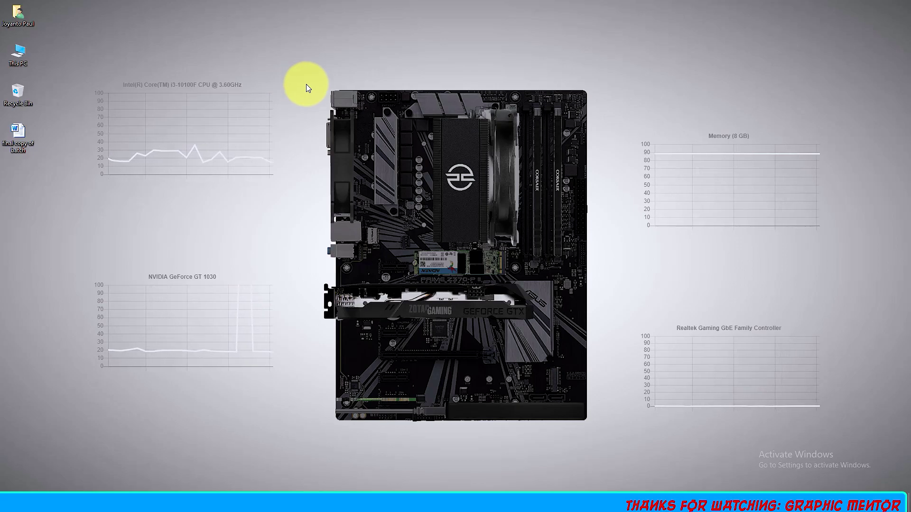
{"action": "right_click", "coordinate": [236, 59]}
{"action": "left_click", "coordinate": [259, 89]}
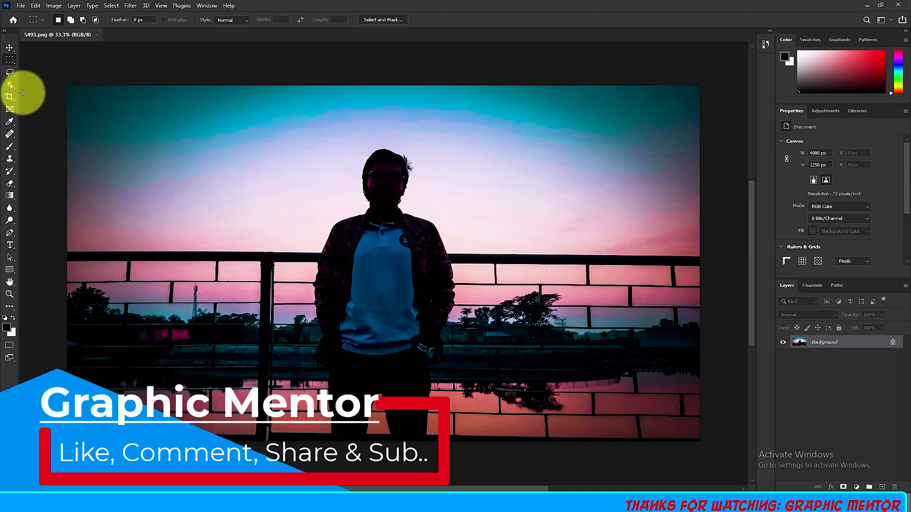
- Open the File menu to reach the Export options for the sunset photo
{"action": "left_click", "coordinate": [19, 6]}
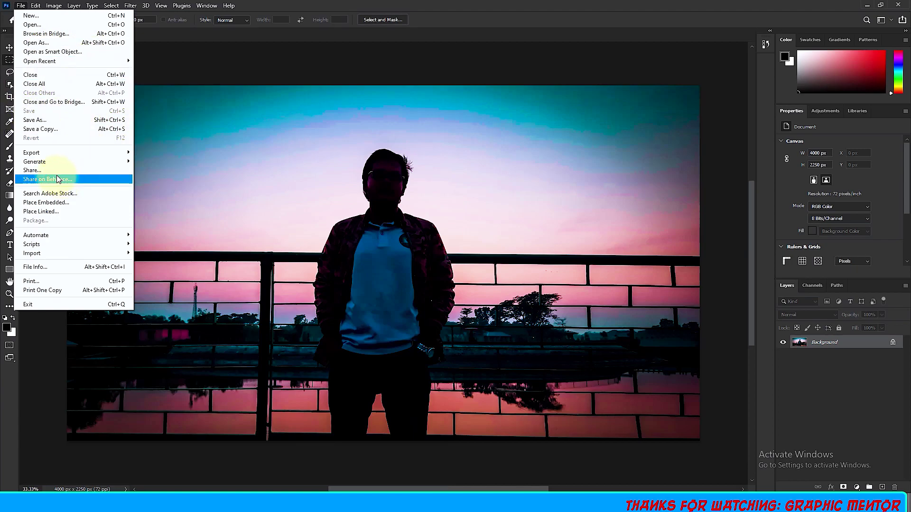
{"action": "mouse_move", "coordinate": [43, 153]}
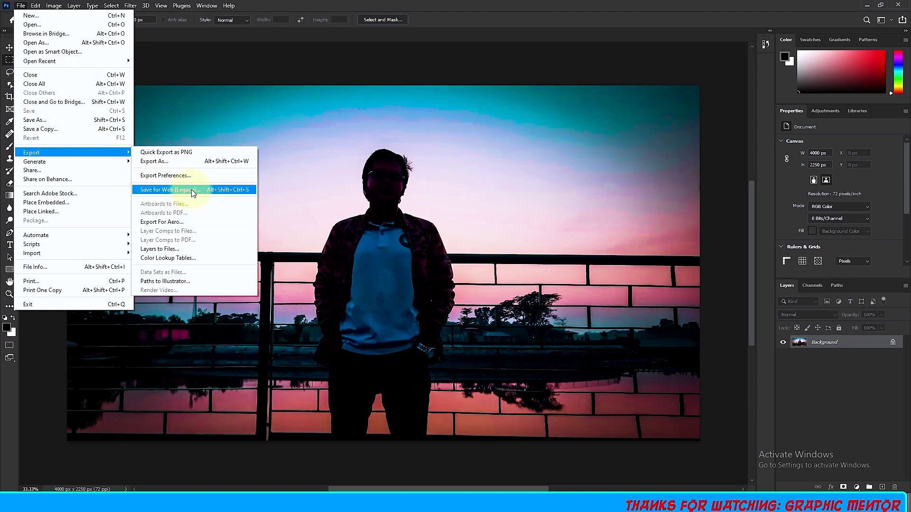
- Open Export As for 5493, keep Size at 1x, and show the Format list
{"action": "left_click", "coordinate": [180, 163]}
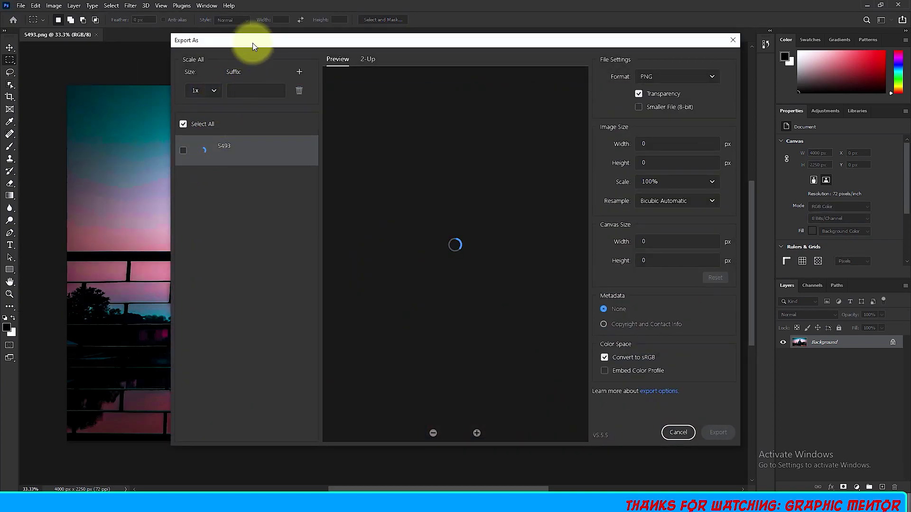
{"action": "left_click_drag", "start_coordinate": [252, 42], "coordinate": [175, 42]}
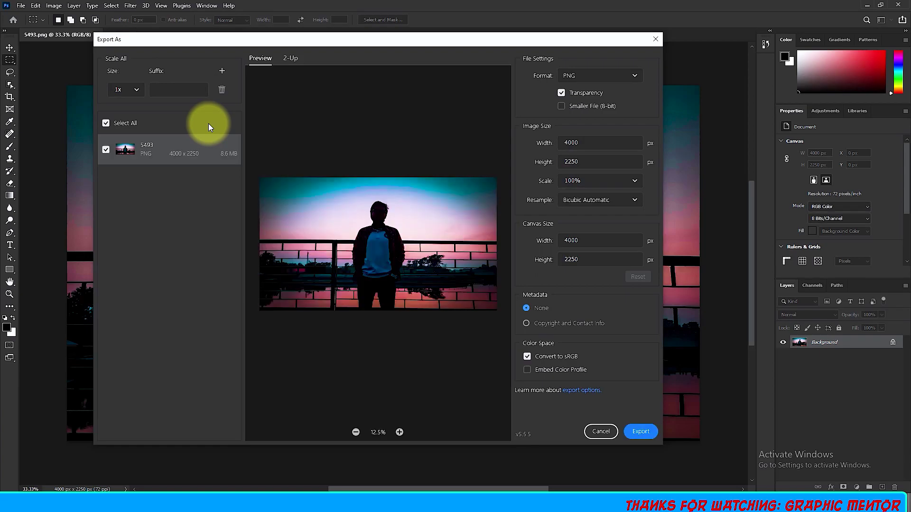
{"action": "left_click", "coordinate": [106, 123]}
{"action": "left_click", "coordinate": [108, 123]}
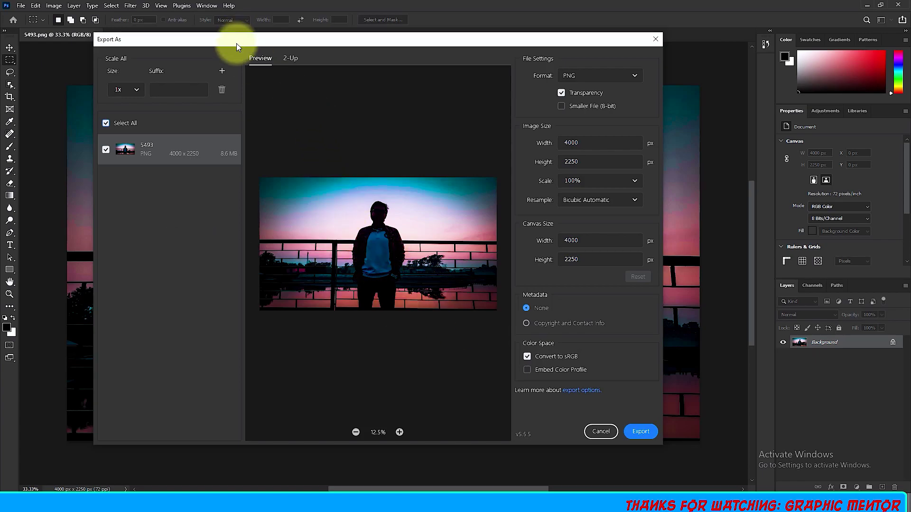
{"action": "left_click", "coordinate": [136, 91]}
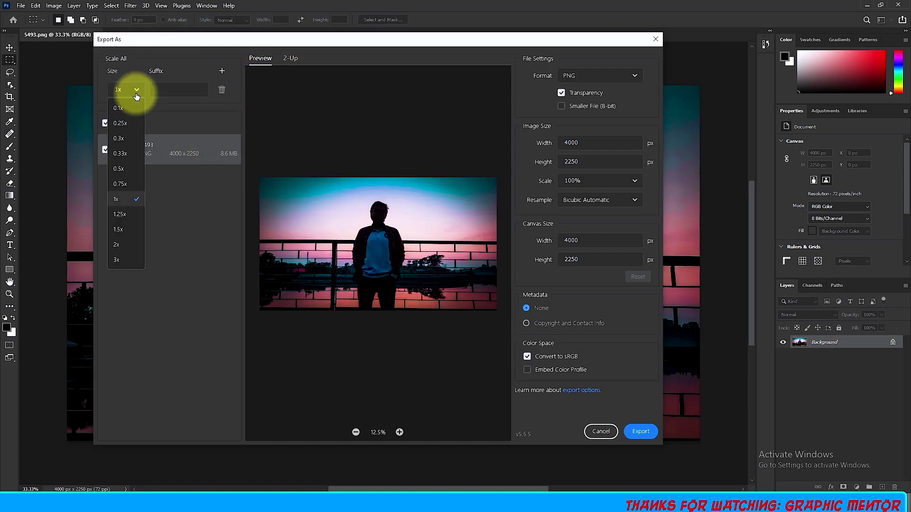
{"action": "left_click", "coordinate": [122, 200]}
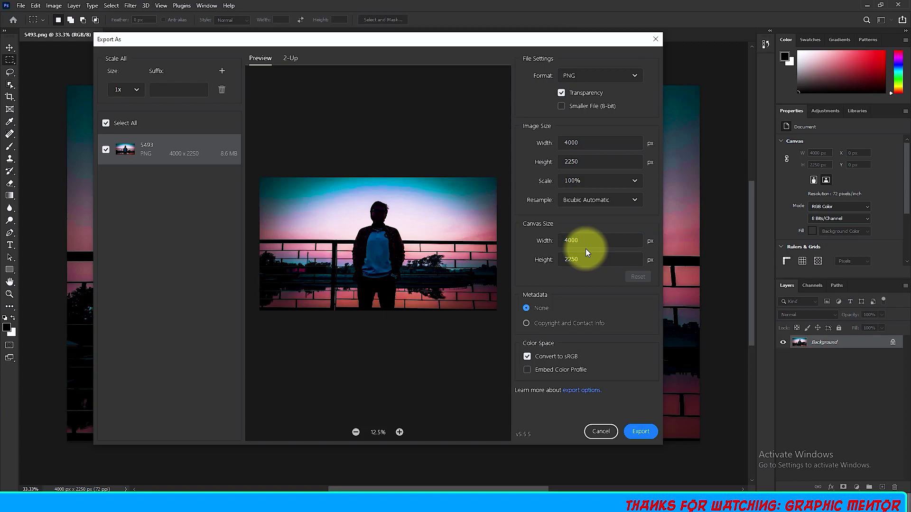
{"action": "left_click", "coordinate": [596, 78]}
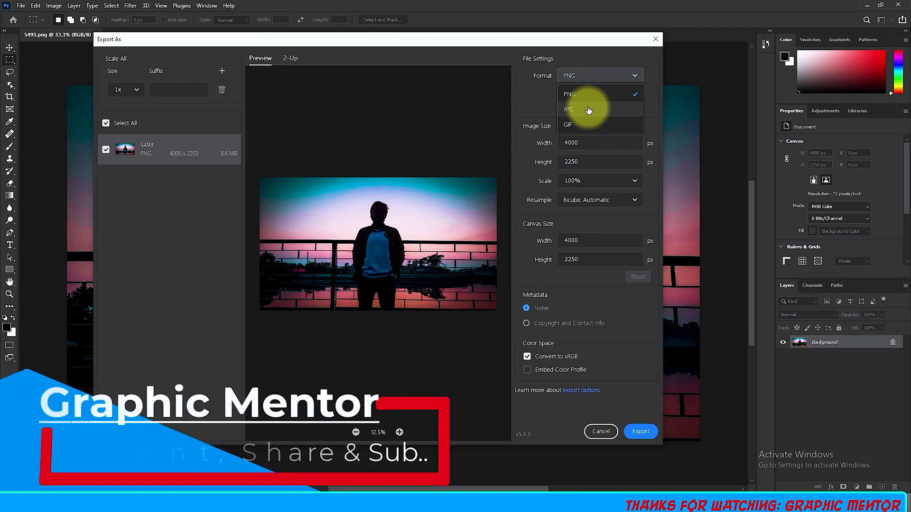
- Set the export format to JPG at Excellent quality, keeping 4000 × 2250 px
{"action": "left_click", "coordinate": [588, 110]}
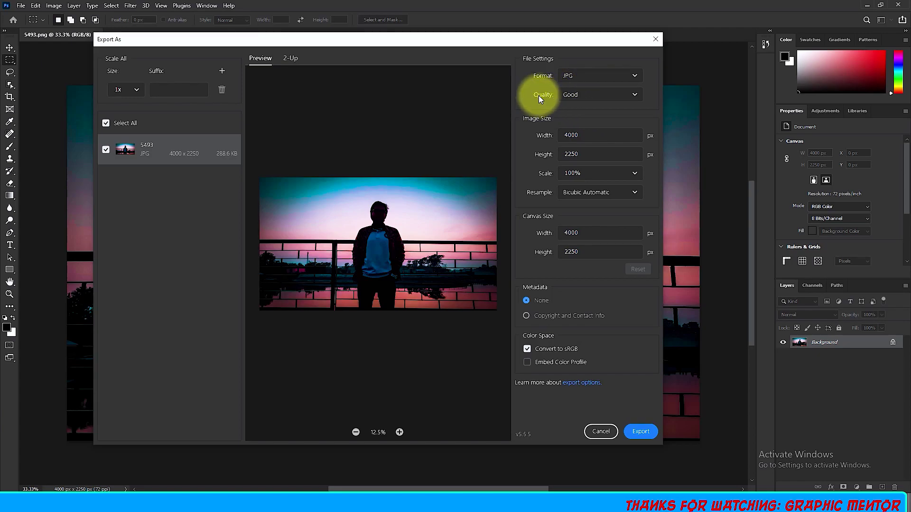
{"action": "left_click", "coordinate": [571, 97]}
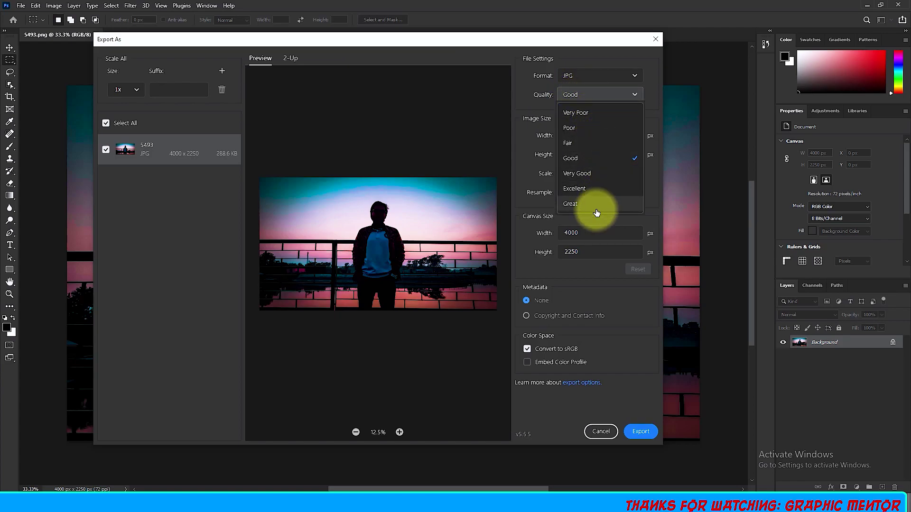
{"action": "left_click", "coordinate": [608, 187]}
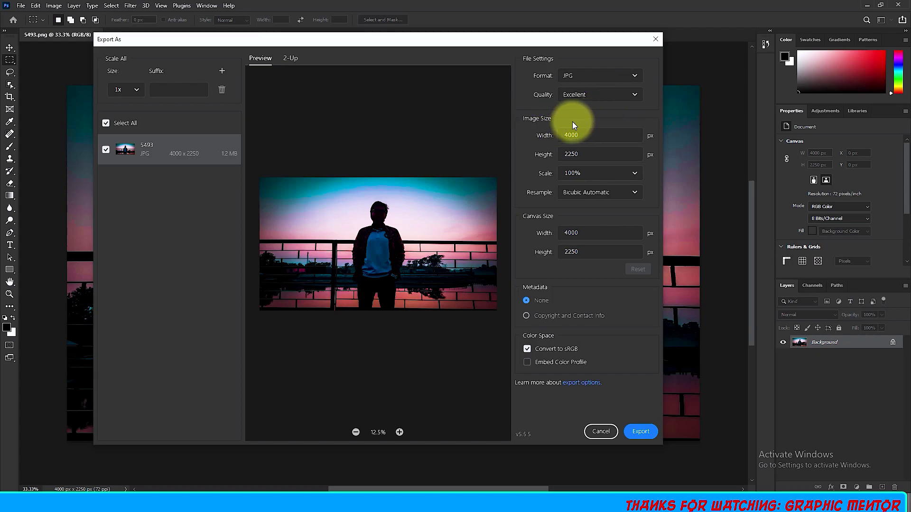
{"action": "mouse_move", "coordinate": [607, 135]}
{"action": "left_mouse_down"}
{"action": "mouse_move", "coordinate": [560, 135]}
{"action": "mouse_move", "coordinate": [543, 150]}
{"action": "left_mouse_up"}
{"action": "left_click", "coordinate": [540, 149]}
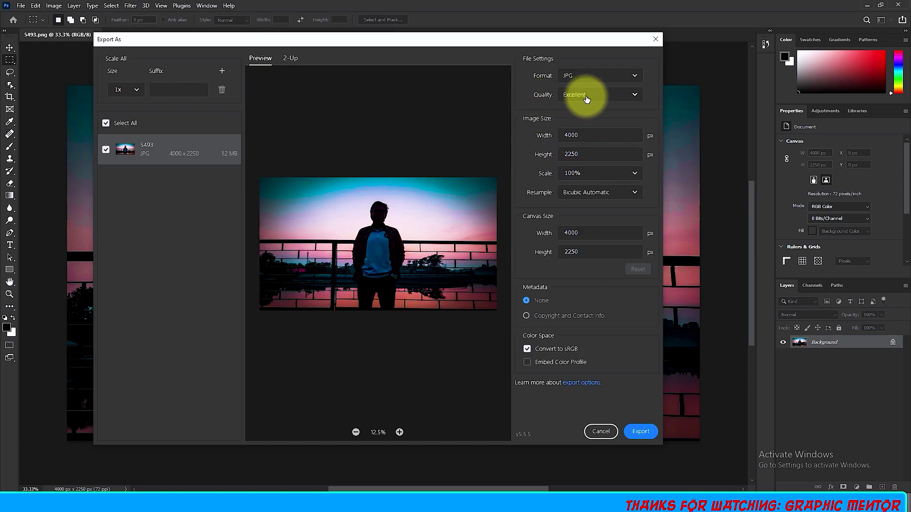
- Keep Scale at 100%, set Resample to Bicubic Smoother, and export the JPG
{"action": "left_click", "coordinate": [635, 175]}
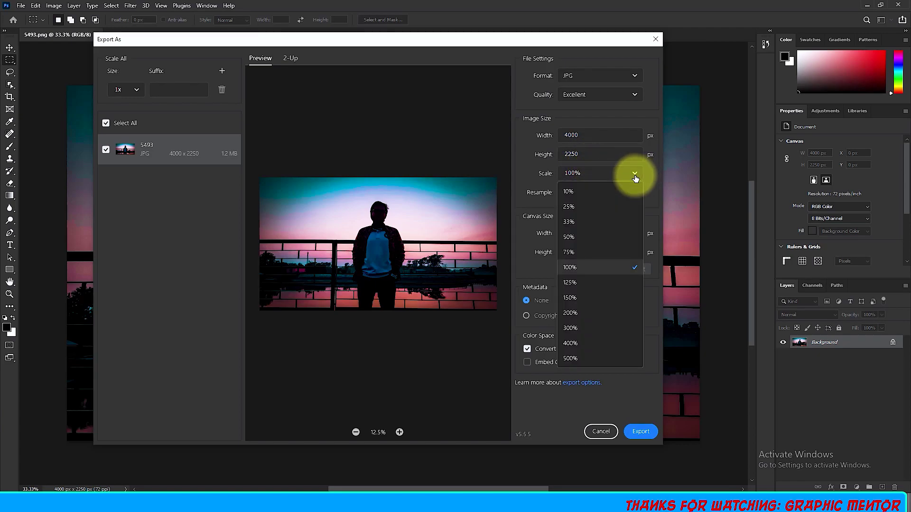
{"action": "left_click", "coordinate": [589, 266]}
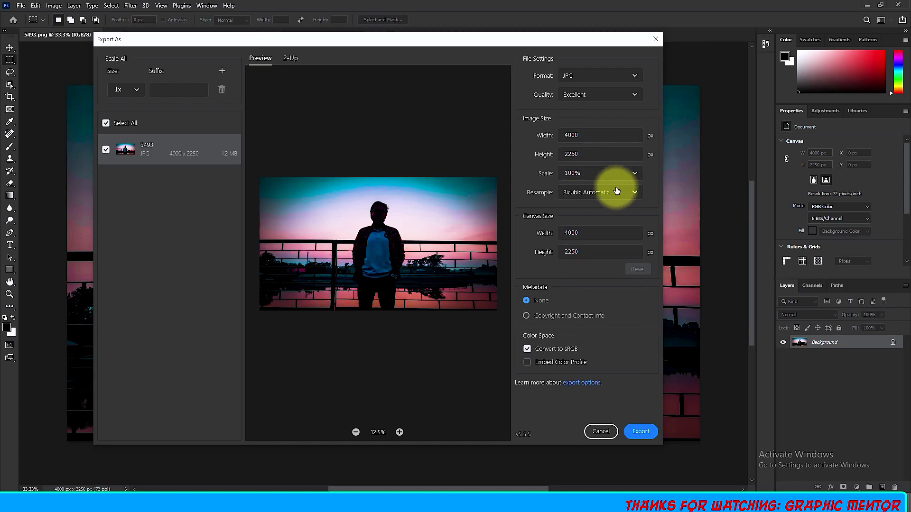
{"action": "left_click", "coordinate": [583, 197]}
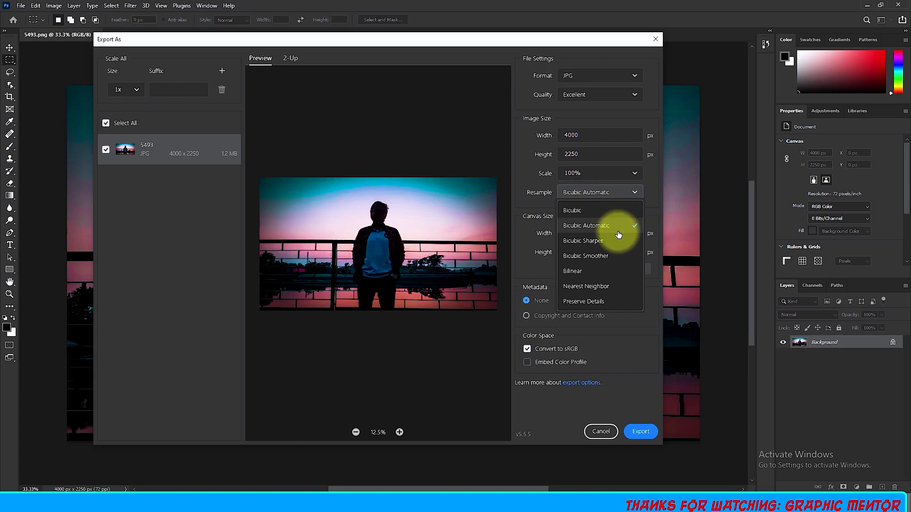
{"action": "left_click", "coordinate": [616, 256]}
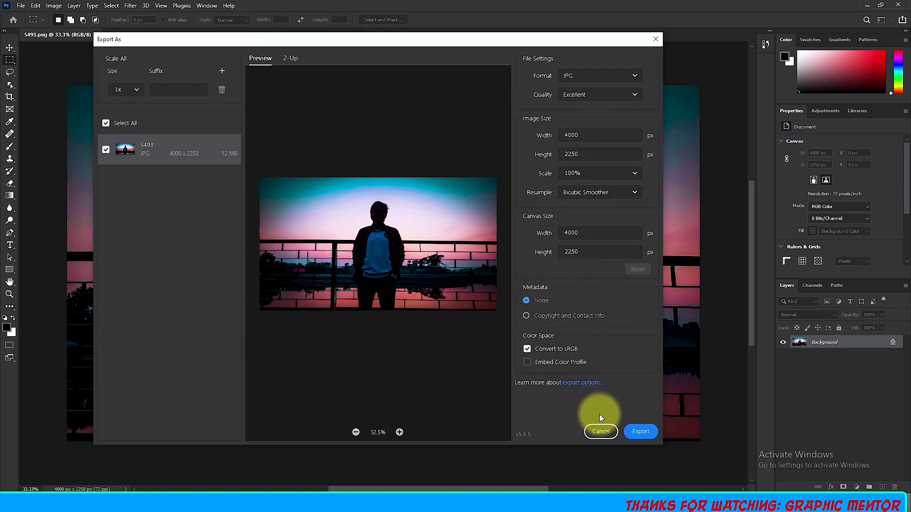
{"action": "left_click", "coordinate": [642, 433]}
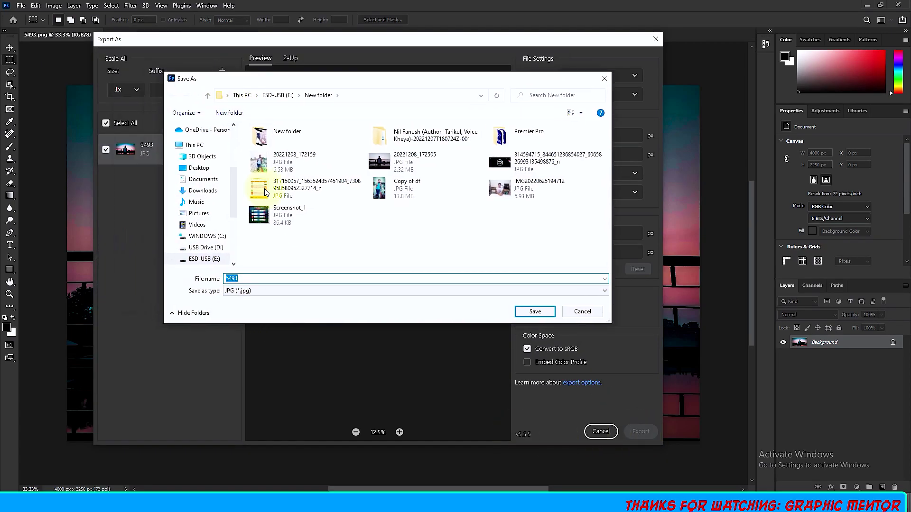
- Save the JPG export to the Desktop as 'p 1'
{"action": "left_click", "coordinate": [197, 169]}
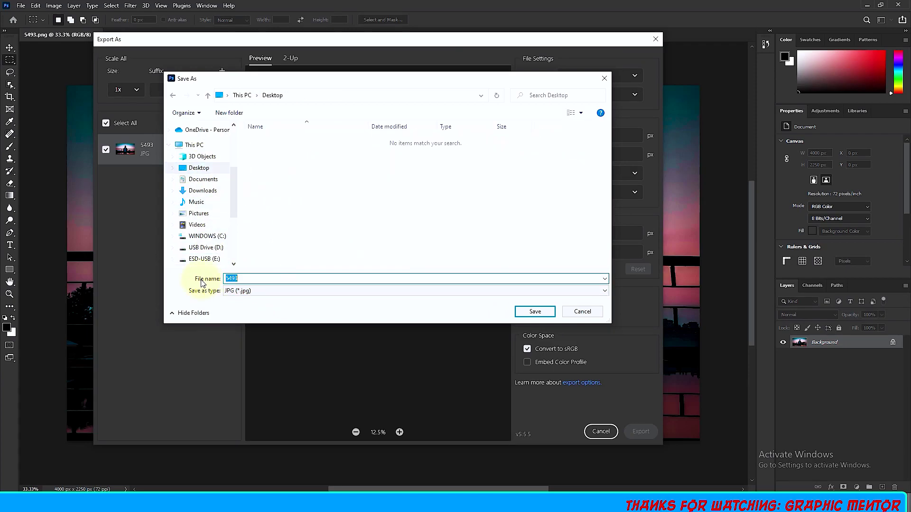
{"action": "type", "text": "p 1"}
{"action": "left_click", "coordinate": [529, 310]}
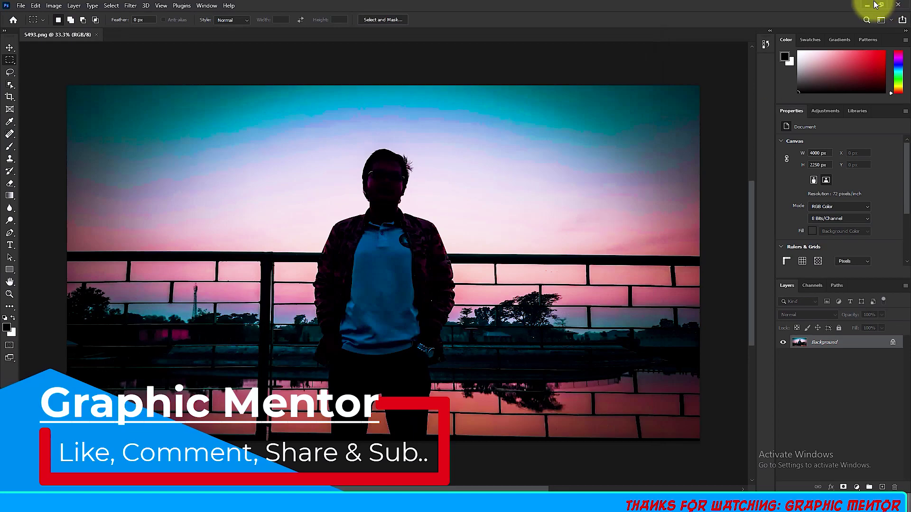
- Open p 1.jpg from the desktop in Photos, making Photos the .jpg default
{"action": "left_click", "coordinate": [867, 5]}
{"action": "right_click", "coordinate": [269, 62]}
{"action": "left_click", "coordinate": [295, 81]}
{"action": "key", "text": "Return"}
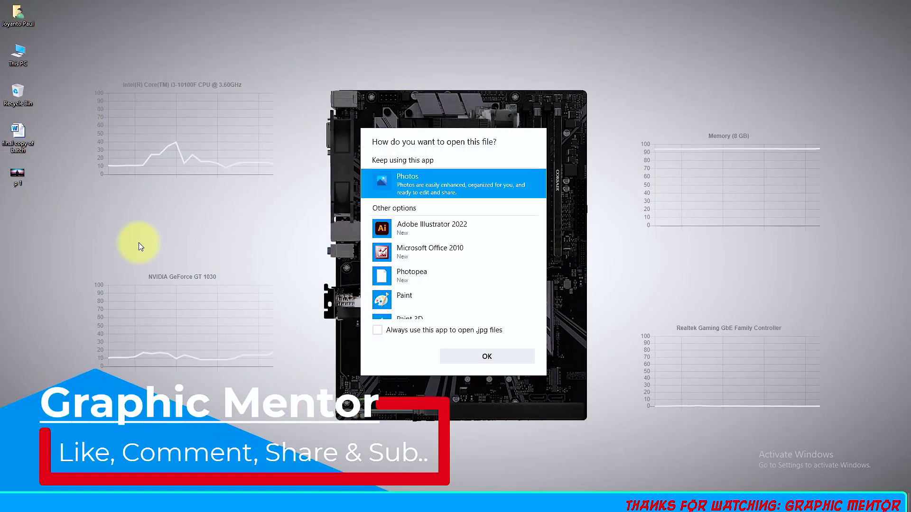
{"action": "left_click", "coordinate": [377, 329]}
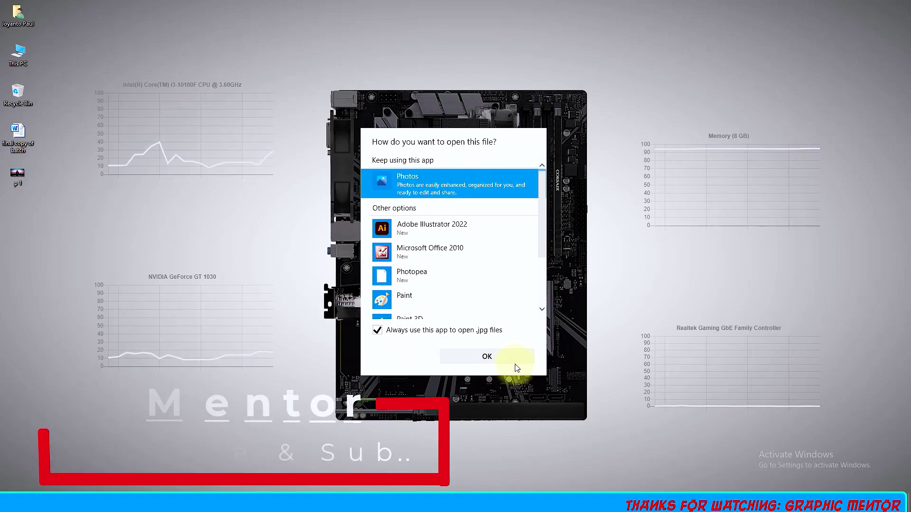
{"action": "left_click", "coordinate": [503, 361]}
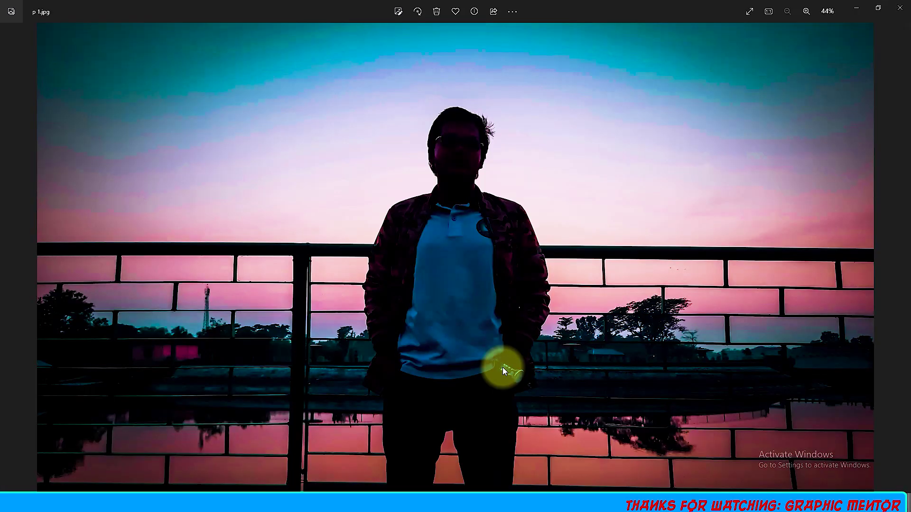
- Zoom in and out on the preview, close Photos, and return to Photoshop
{"action": "scroll", "coordinate": [457, 272], "scroll_direction": "up", "scroll_amount": 4}
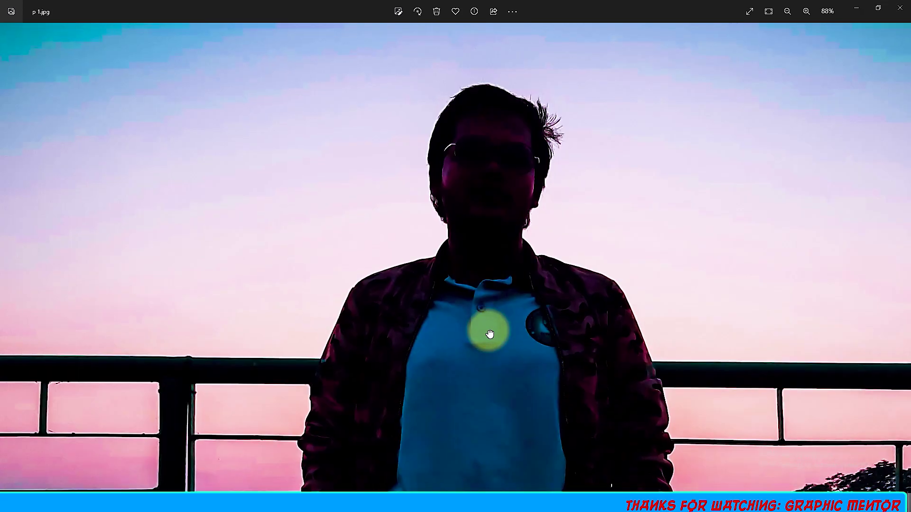
{"action": "scroll", "coordinate": [469, 295], "scroll_direction": "down", "scroll_amount": 2}
{"action": "scroll", "coordinate": [459, 265], "scroll_direction": "down", "scroll_amount": 2}
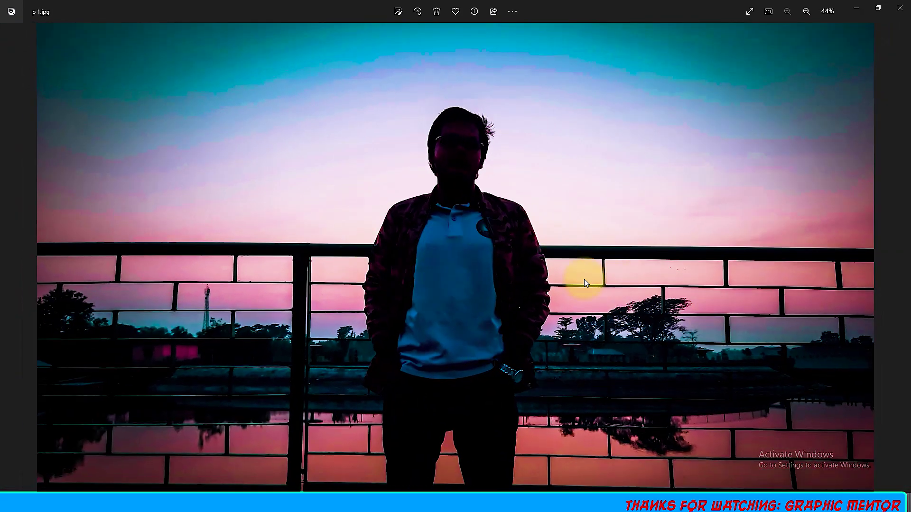
{"action": "left_click", "coordinate": [900, 8]}
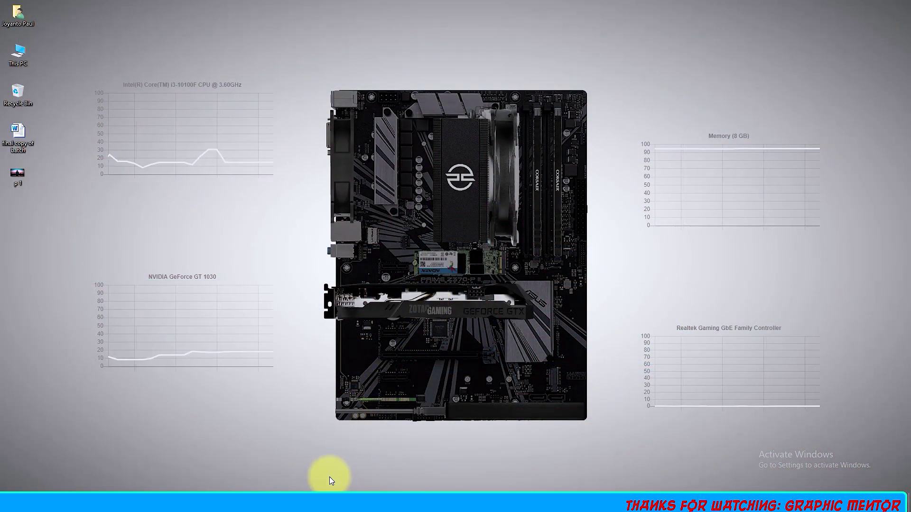
{"action": "left_click", "coordinate": [317, 489]}
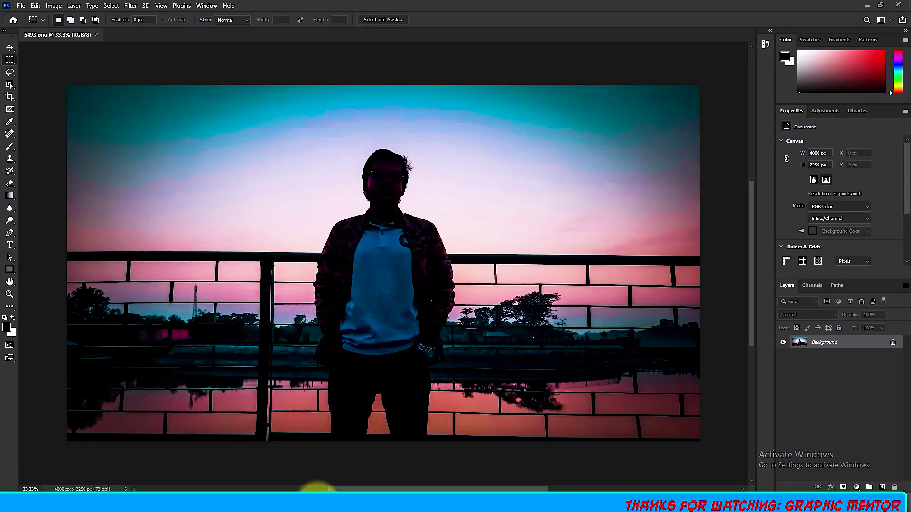
- Open Save for Web (Legacy) for the photo, set to GIF with 256 colors
{"action": "left_click", "coordinate": [20, 6]}
{"action": "mouse_move", "coordinate": [32, 152]}
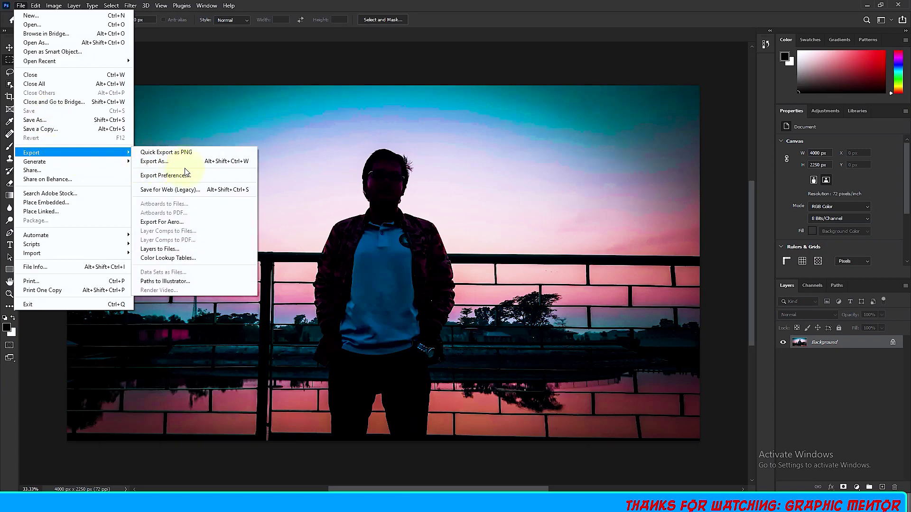
{"action": "left_click", "coordinate": [177, 192]}
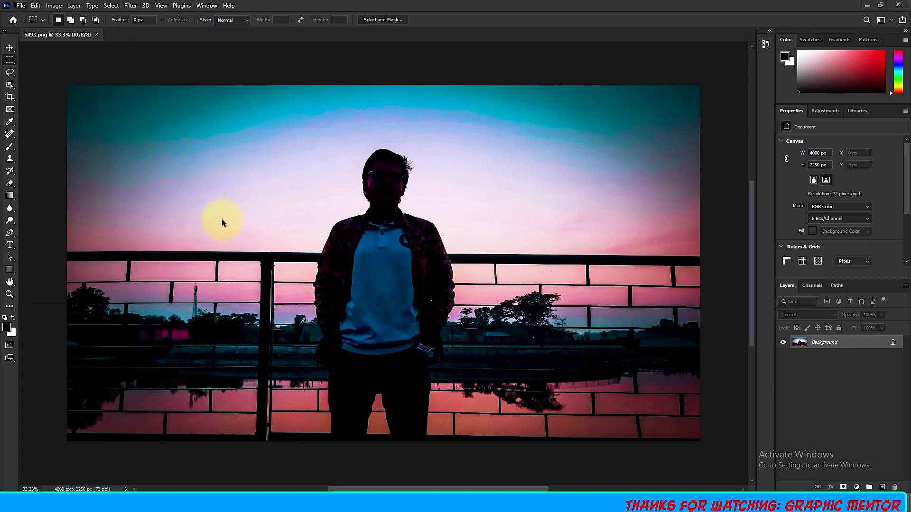
{"action": "left_click_drag", "start_coordinate": [359, 61], "coordinate": [285, 62]}
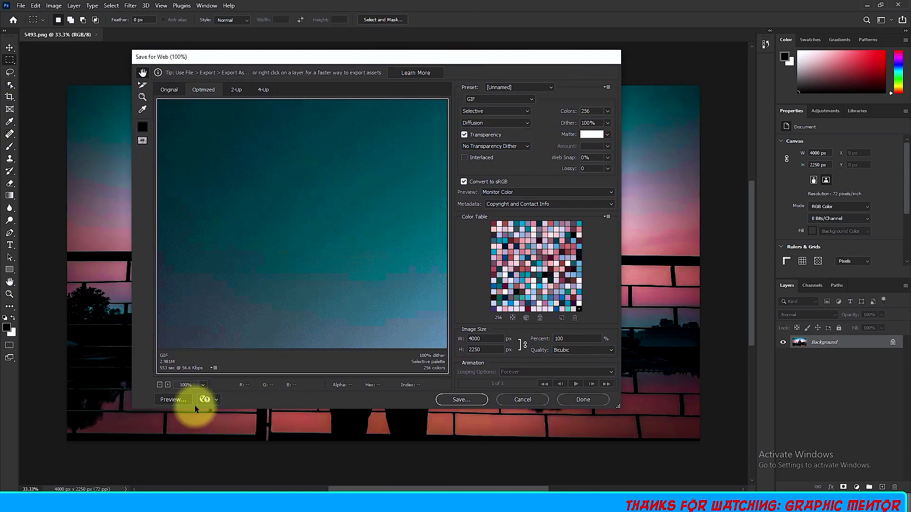
- Fit the photo in the preview and switch the web format to PNG-24 with Interlaced on
{"action": "left_click", "coordinate": [201, 386]}
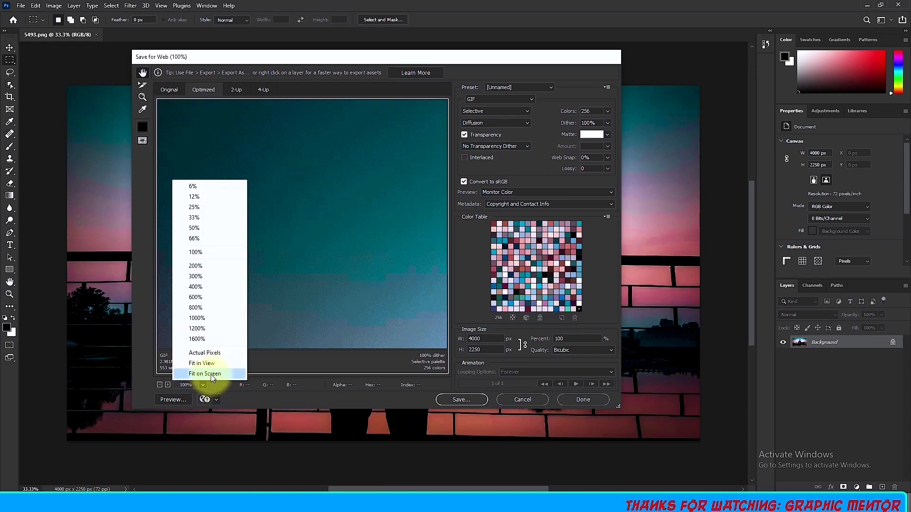
{"action": "left_click", "coordinate": [204, 374]}
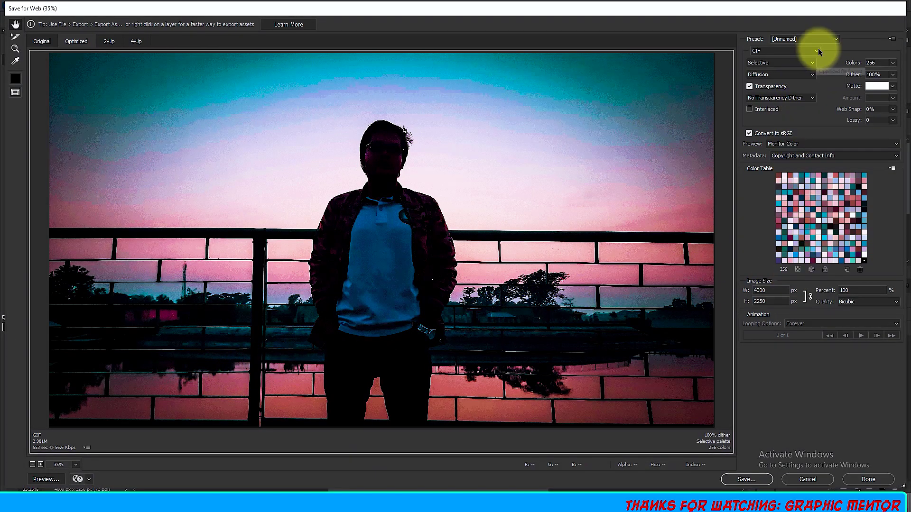
{"action": "left_click", "coordinate": [785, 52]}
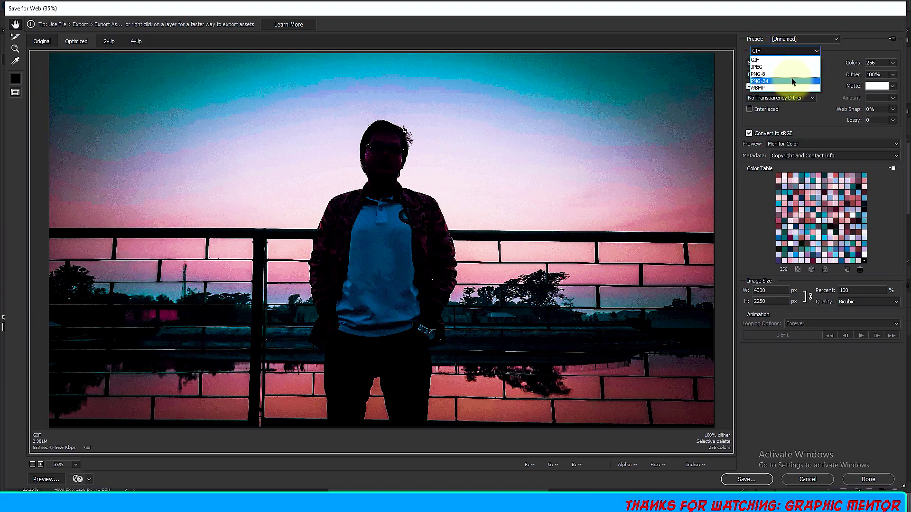
{"action": "left_click", "coordinate": [791, 82]}
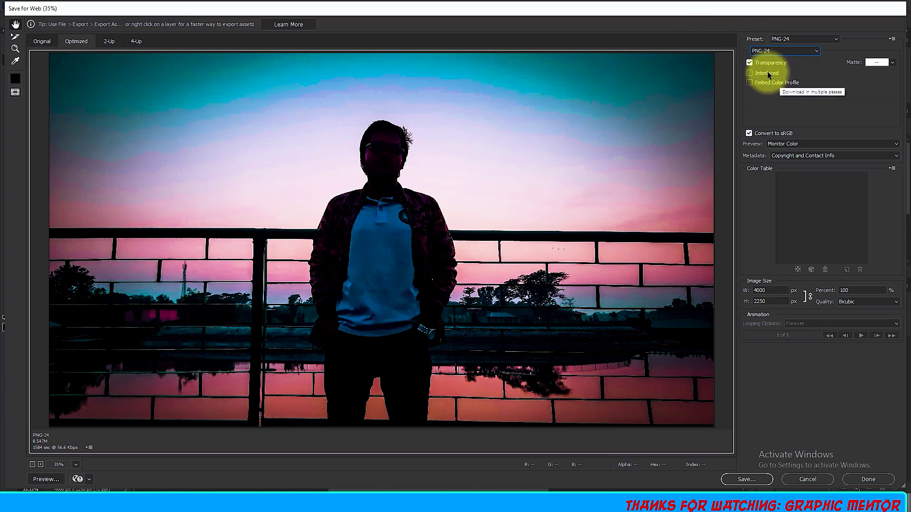
{"action": "left_click", "coordinate": [766, 74]}
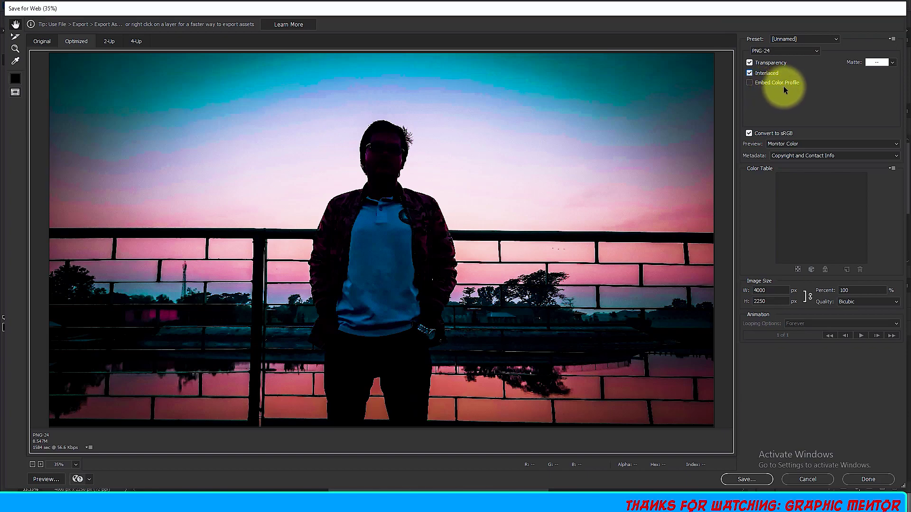
- Embed the colour profile and set Image Size to 50%, giving 2000 × 1125 px
{"action": "left_click", "coordinate": [750, 83]}
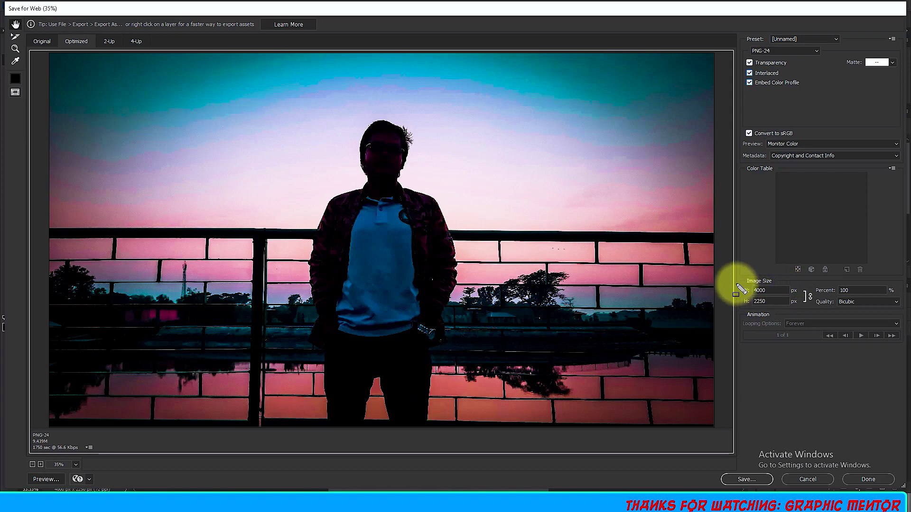
{"action": "left_click_drag", "start_coordinate": [741, 288], "coordinate": [754, 296]}
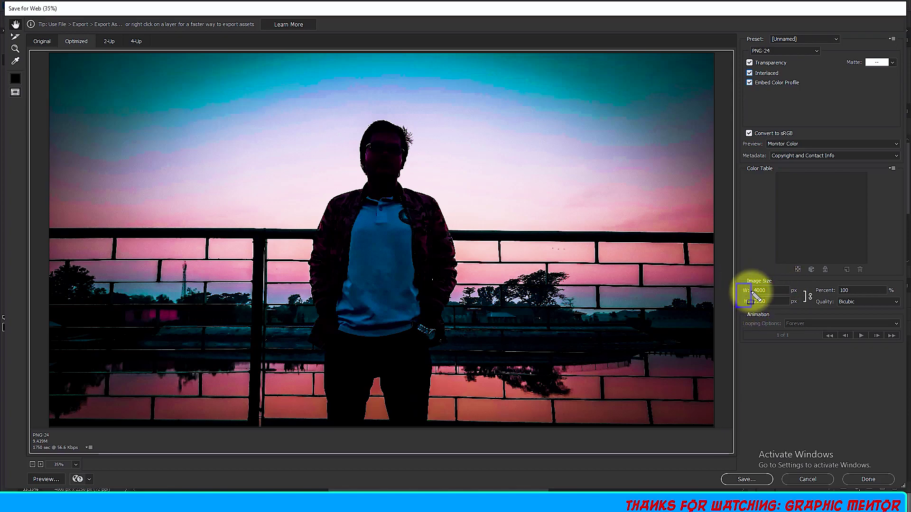
{"action": "mouse_move", "coordinate": [751, 286]}
{"action": "left_mouse_down"}
{"action": "mouse_move", "coordinate": [796, 310]}
{"action": "mouse_move", "coordinate": [800, 298]}
{"action": "left_mouse_up"}
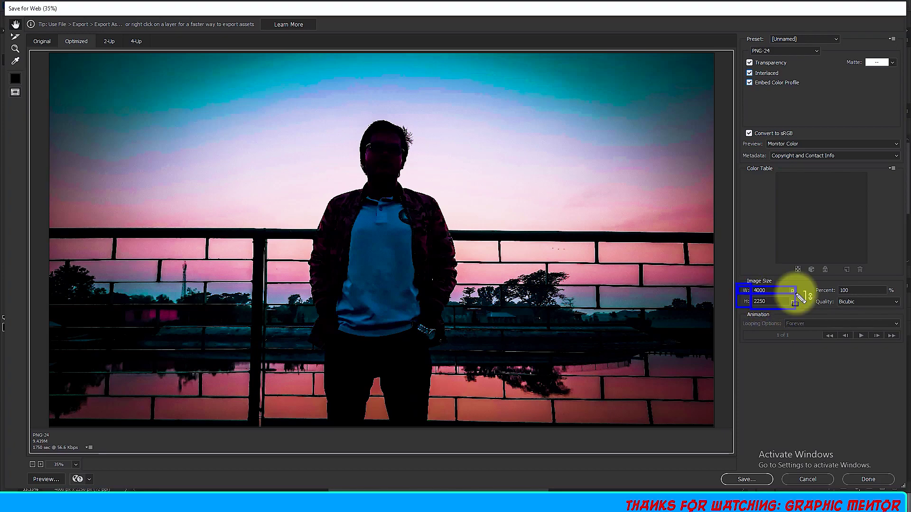
{"action": "left_click_drag", "start_coordinate": [733, 297], "coordinate": [801, 309]}
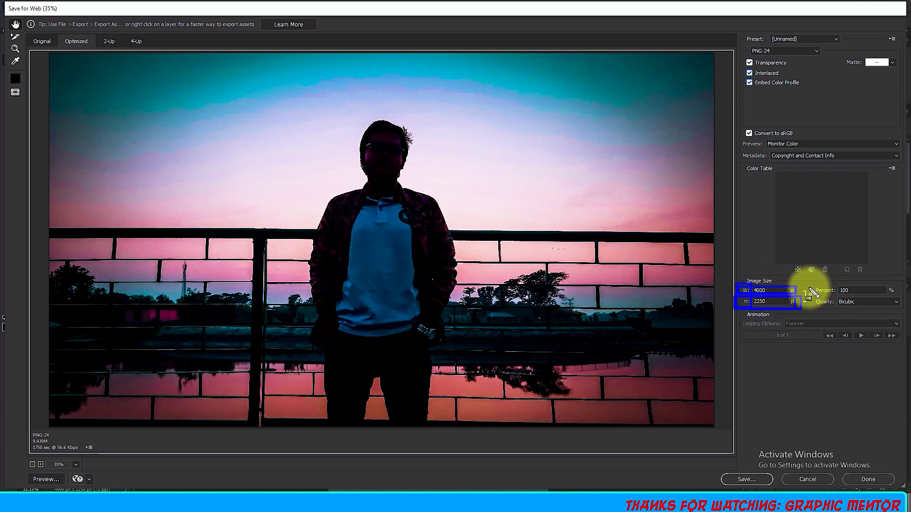
{"action": "mouse_move", "coordinate": [809, 275]}
{"action": "left_mouse_down"}
{"action": "mouse_move", "coordinate": [839, 292]}
{"action": "mouse_move", "coordinate": [895, 294]}
{"action": "left_mouse_up"}
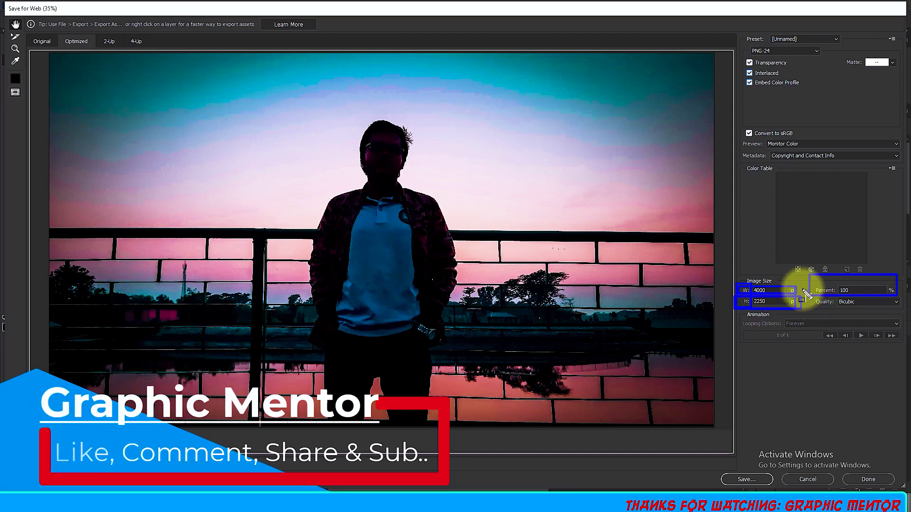
{"action": "left_click_drag", "start_coordinate": [819, 288], "coordinate": [805, 296]}
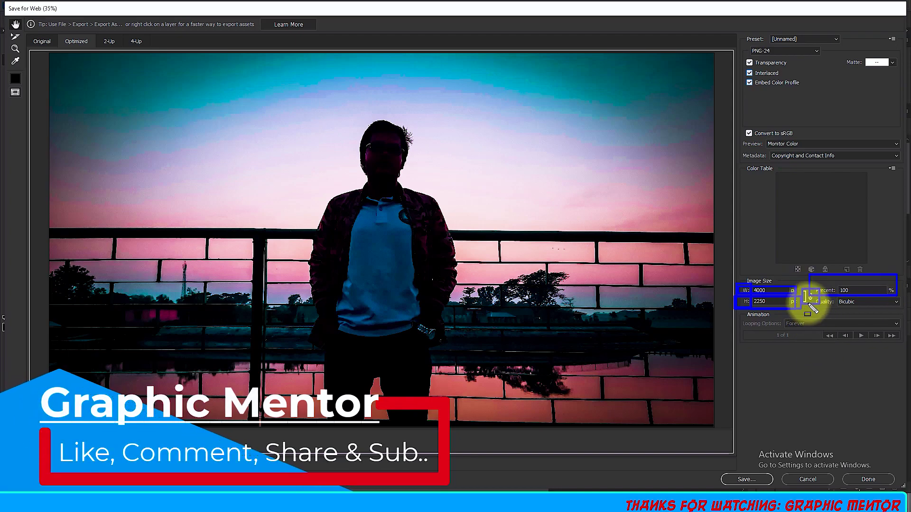
{"action": "key", "text": "Escape"}
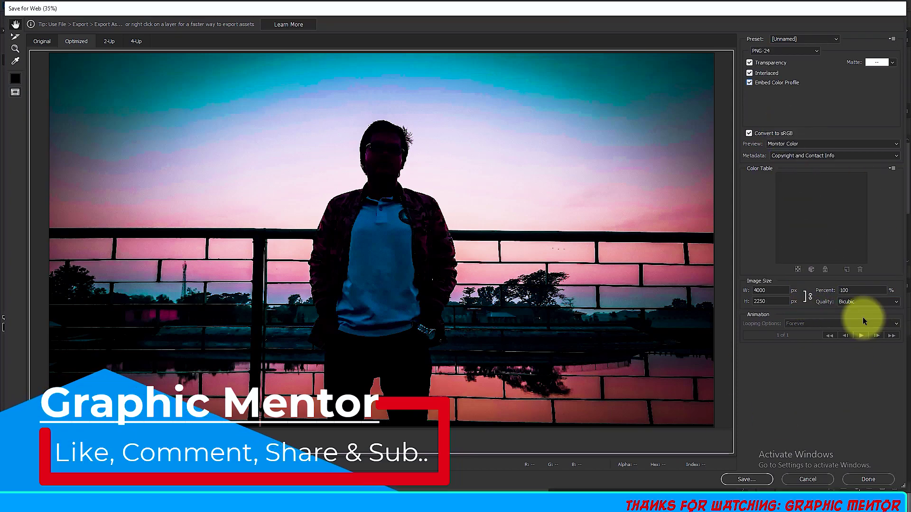
{"action": "left_click", "coordinate": [833, 291]}
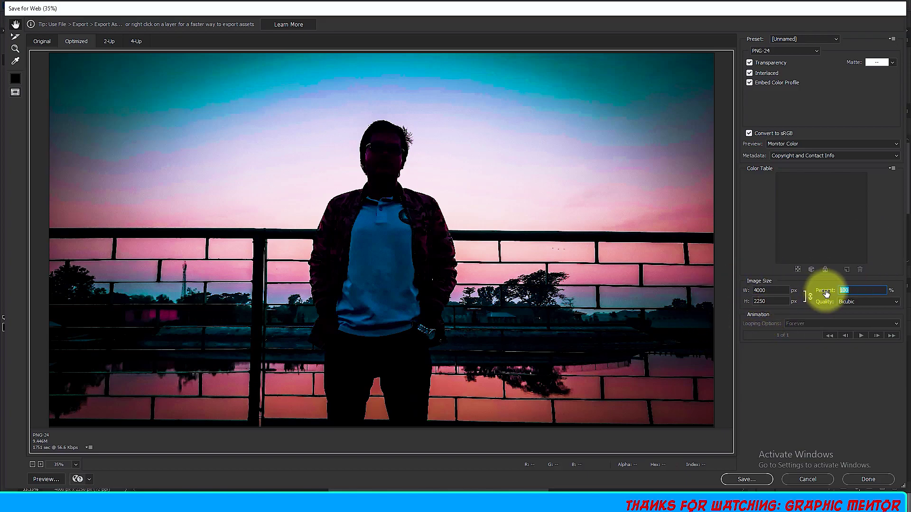
{"action": "type", "text": "50"}
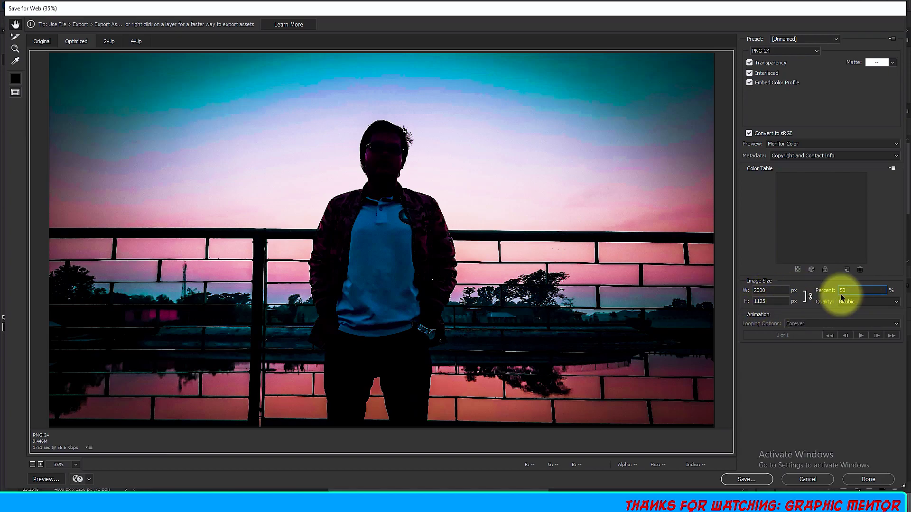
- Keep the GIF at 100% (4000×2250) with Bicubic Smoother resampling, then start saving
{"action": "left_click_drag", "start_coordinate": [876, 285], "coordinate": [803, 294]}
{"action": "type", "text": "100"}
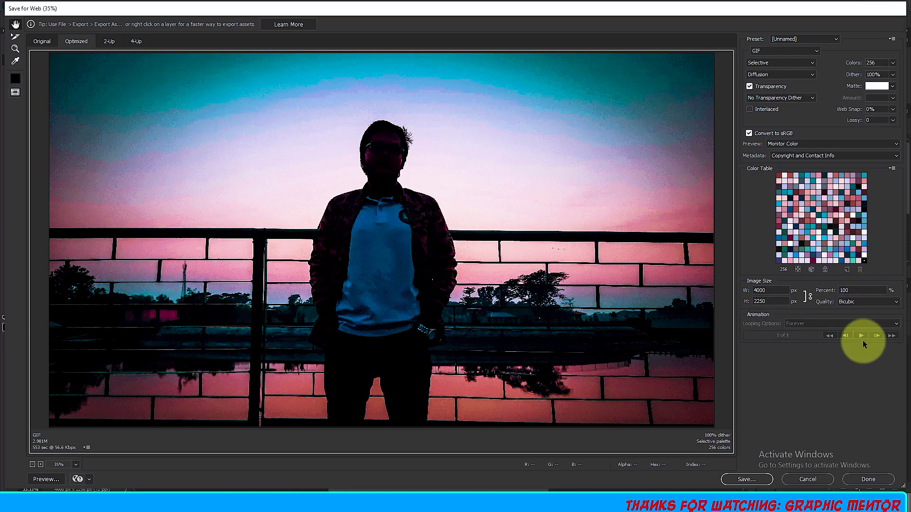
{"action": "left_click", "coordinate": [859, 302]}
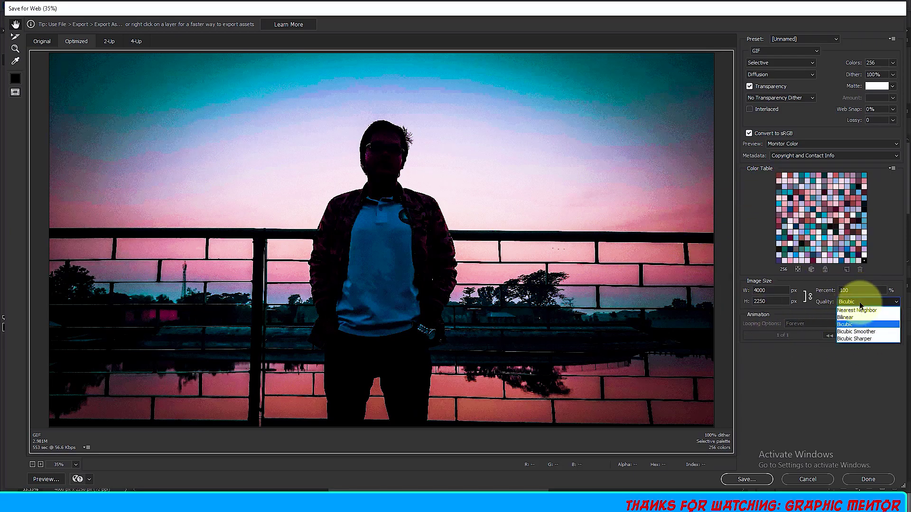
{"action": "left_click", "coordinate": [866, 332]}
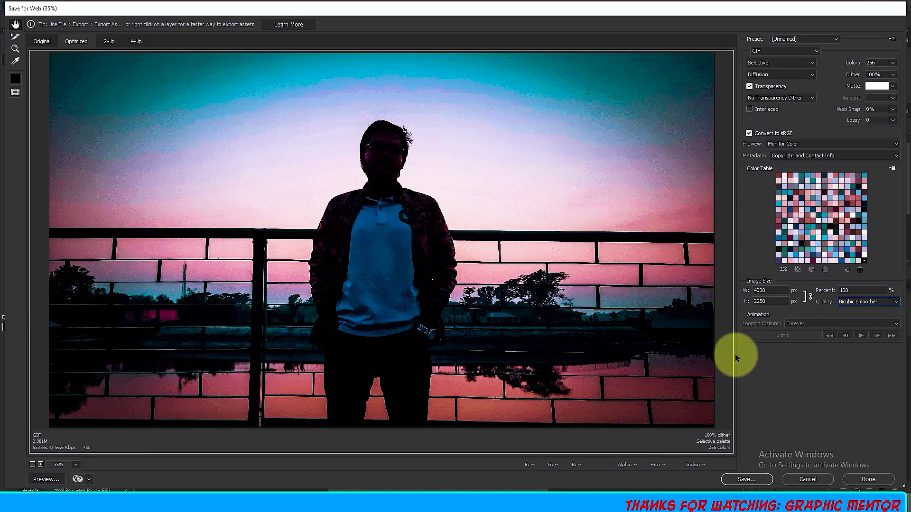
{"action": "left_click", "coordinate": [754, 478]}
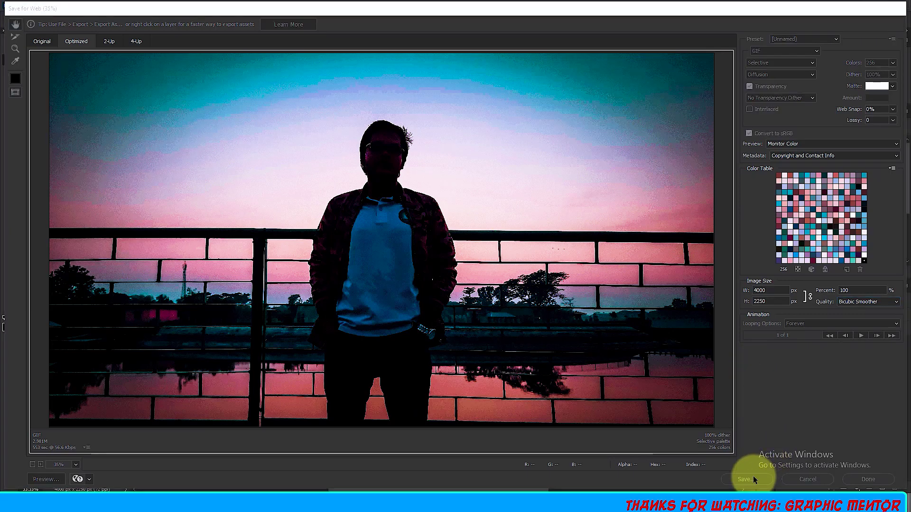
- Save the optimized GIF to the Desktop as 'p 2' and minimize Photoshop
{"action": "left_click", "coordinate": [24, 85]}
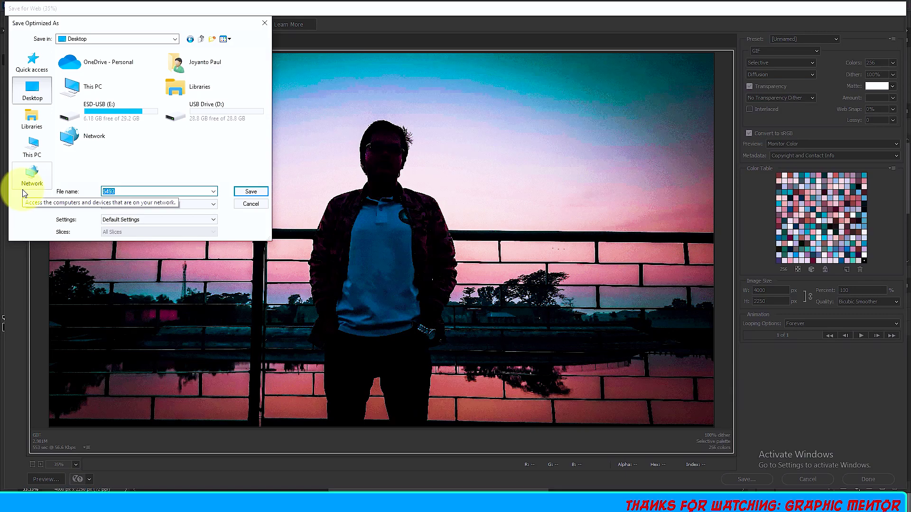
{"action": "type", "text": "p 2"}
{"action": "left_click", "coordinate": [259, 192]}
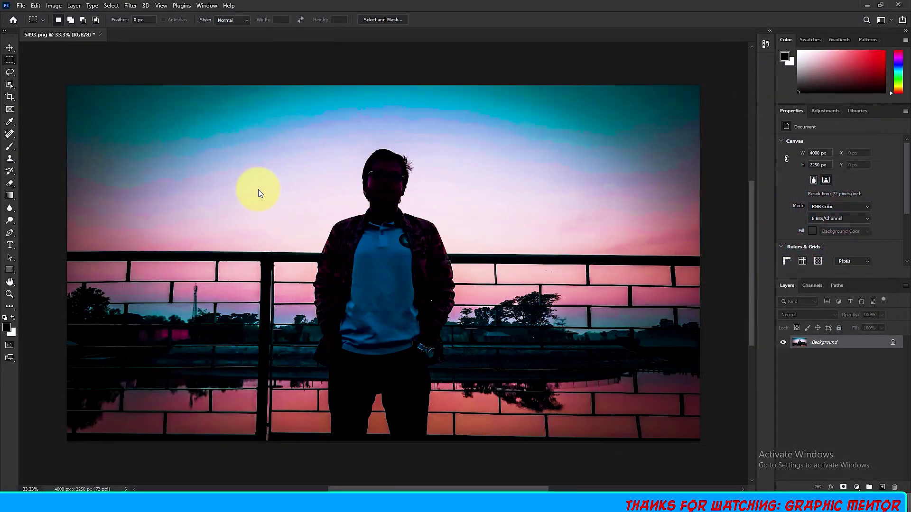
{"action": "left_click", "coordinate": [867, 6]}
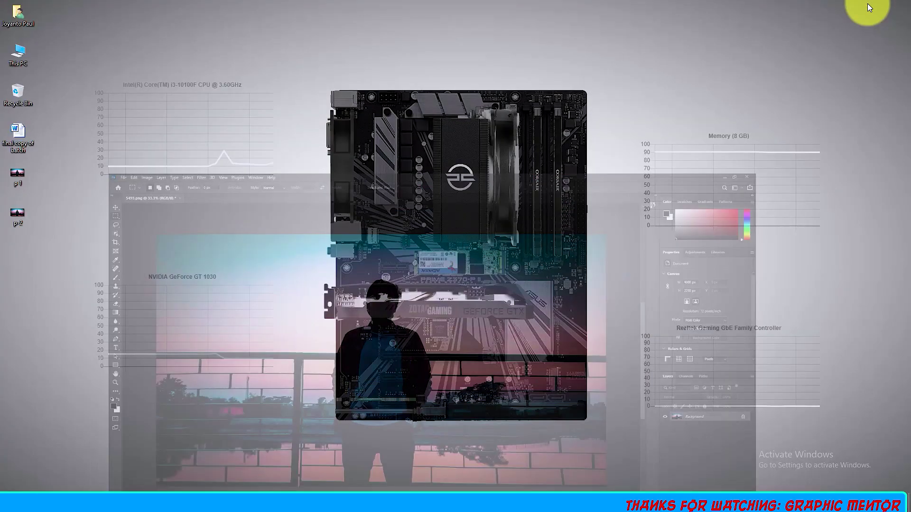
- Refresh the desktop, preview p 2 in Photos with a zoom in and out, then close it
{"action": "right_click", "coordinate": [257, 76]}
{"action": "left_click", "coordinate": [284, 101]}
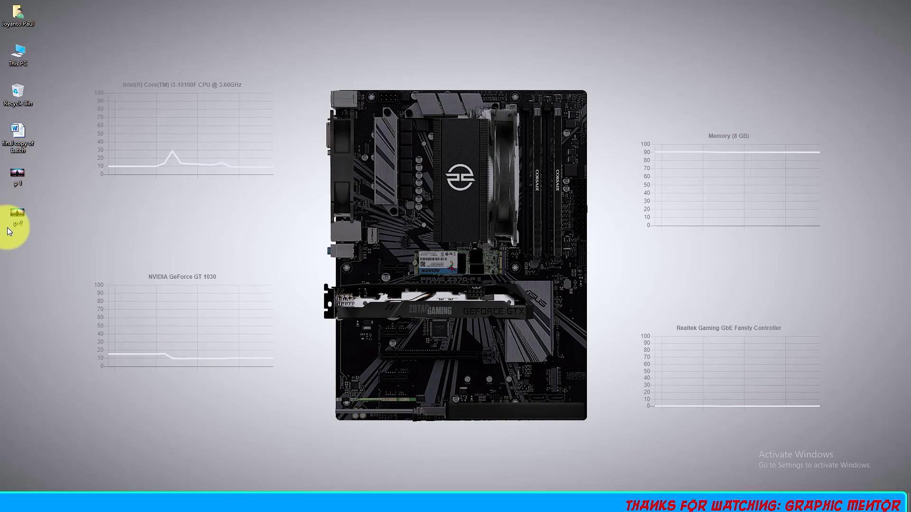
{"action": "double_click", "coordinate": [27, 210]}
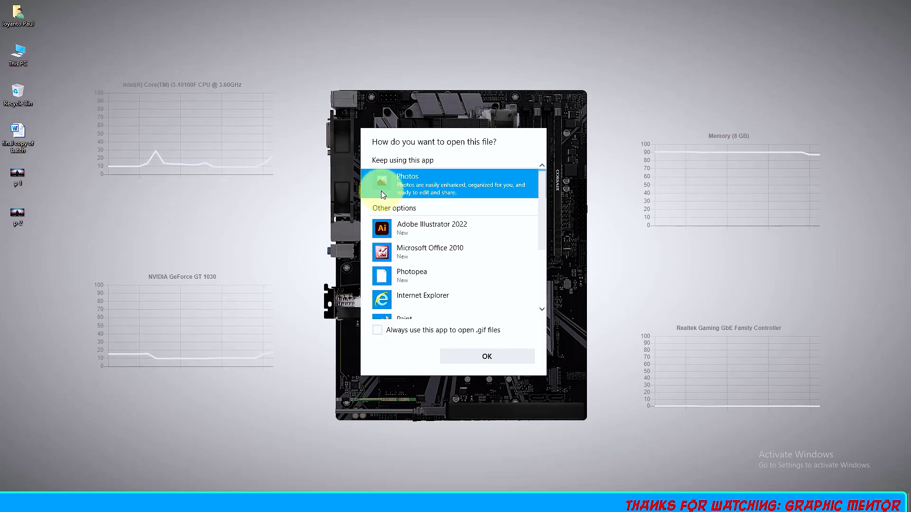
{"action": "double_click", "coordinate": [381, 191]}
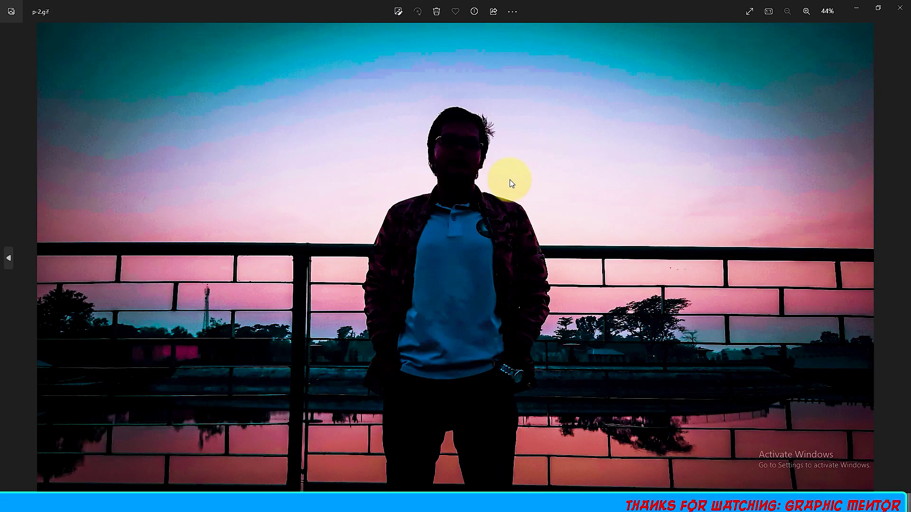
{"action": "scroll", "coordinate": [412, 185], "scroll_direction": "up", "scroll_amount": 2}
{"action": "scroll", "coordinate": [488, 247], "scroll_direction": "down", "scroll_amount": 3}
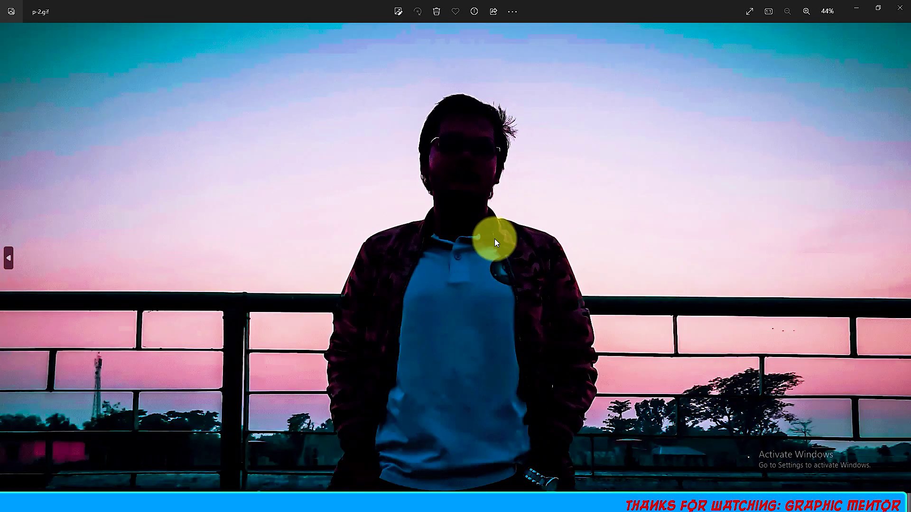
{"action": "left_click", "coordinate": [899, 8]}
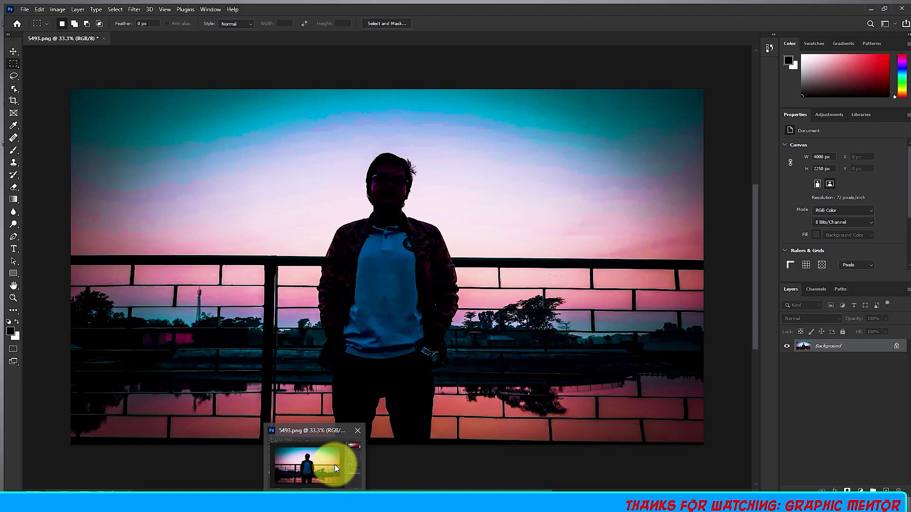
- Minimize Photoshop and refresh the desktop so p 1 and p 2 show
{"action": "left_click", "coordinate": [281, 495]}
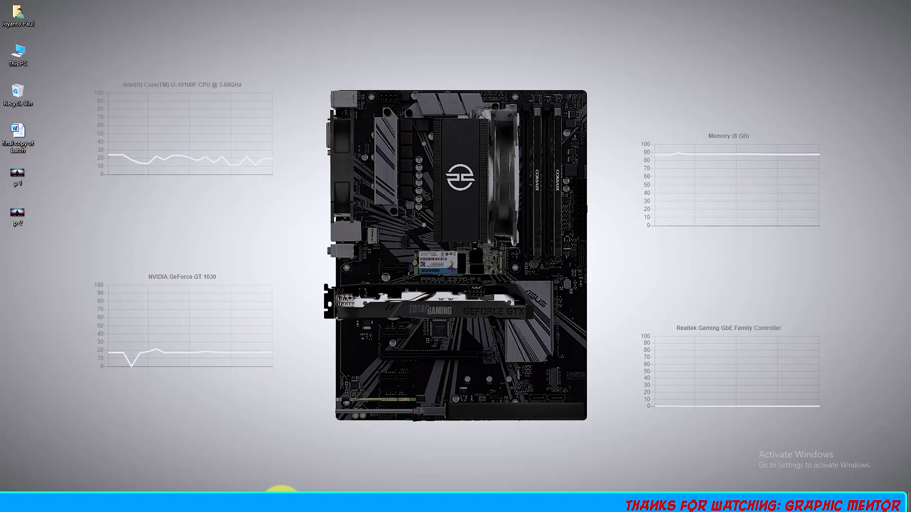
{"action": "left_click", "coordinate": [306, 491]}
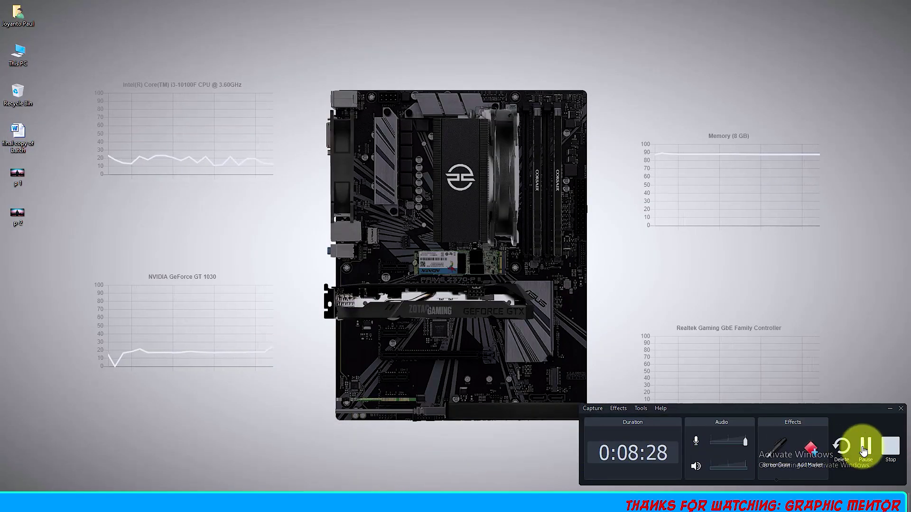
{"action": "right_click", "coordinate": [621, 290]}
{"action": "left_click", "coordinate": [645, 317]}
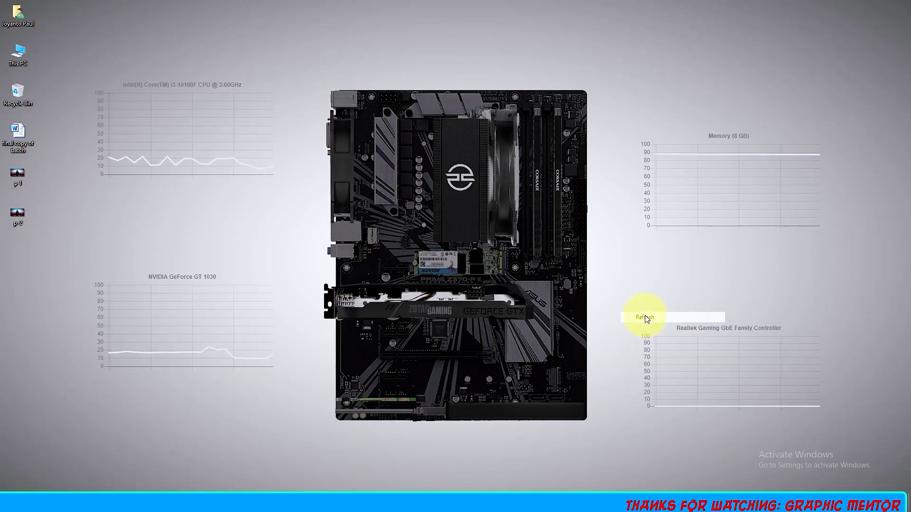